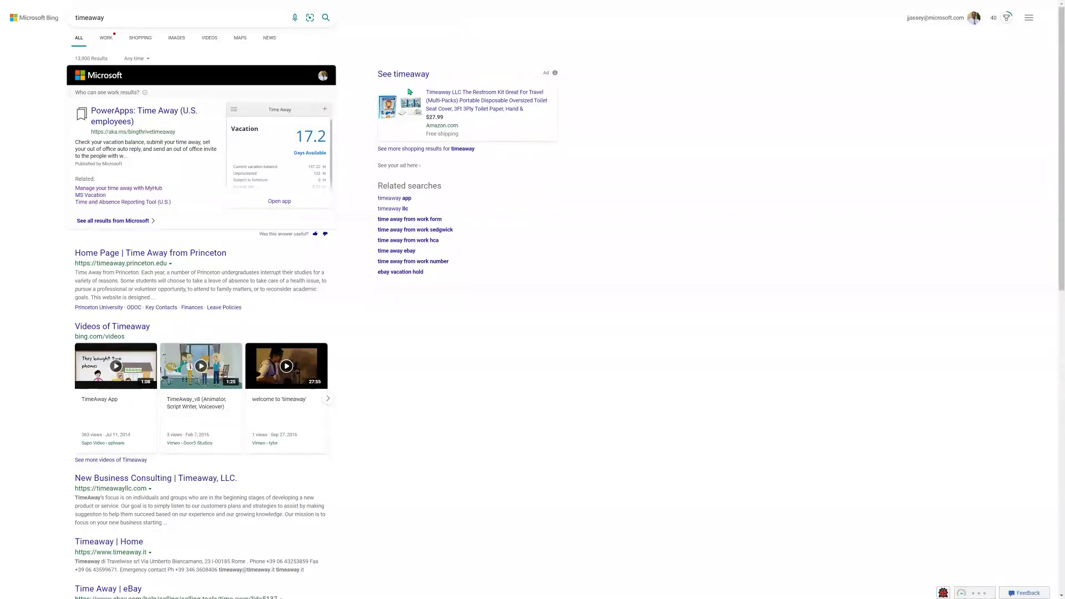
# - Launch the Time Away app from the PowerApps answer card in the Bing results
pyautogui.click(277, 205)
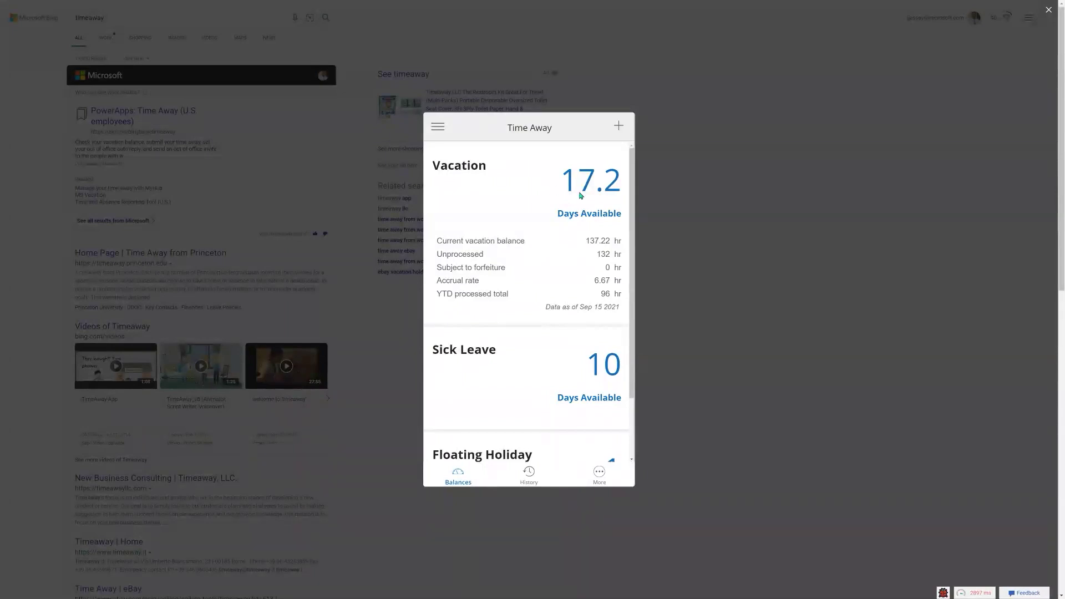
pyautogui.moveTo(630, 227)
pyautogui.mouseDown()
pyautogui.moveTo(630, 285)
pyautogui.moveTo(635, 197)
pyautogui.mouseUp()
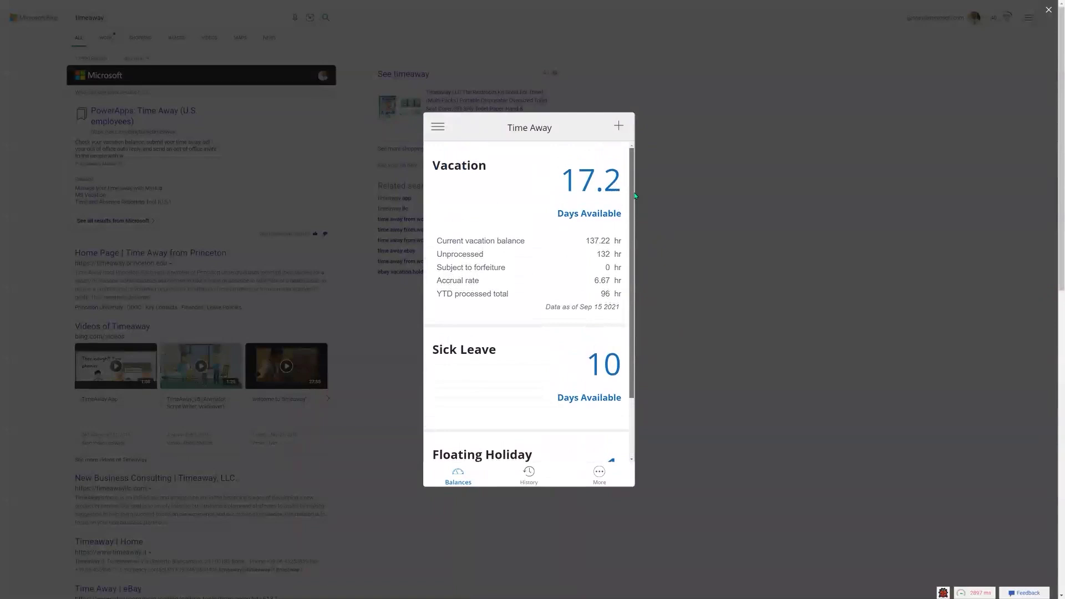
# - Start a new Vacation request and move the calendar forward to January 2022
pyautogui.click(618, 127)
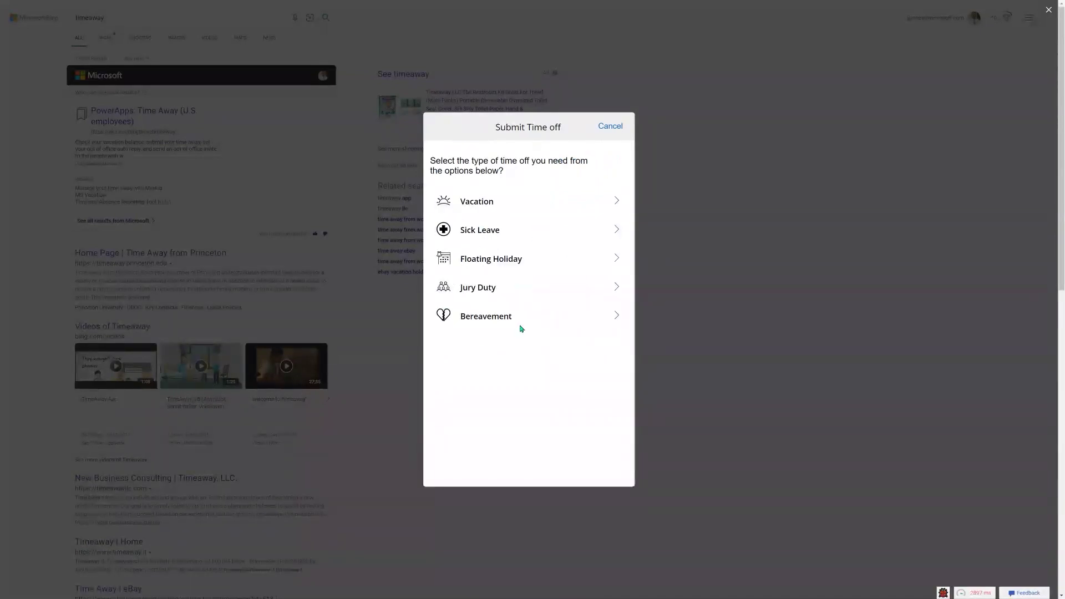
pyautogui.click(619, 205)
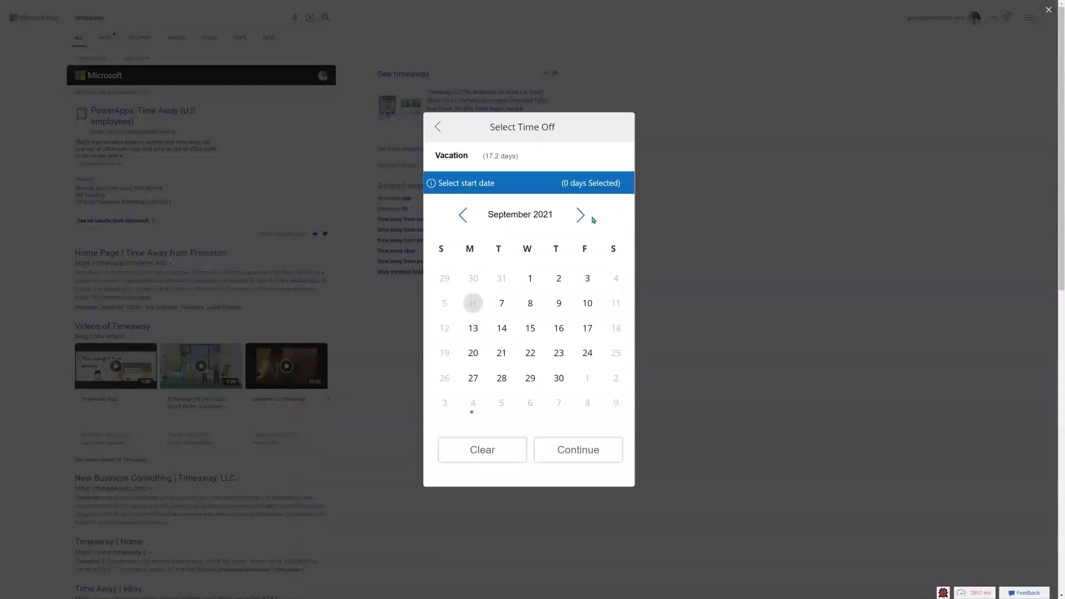
pyautogui.click(581, 216)
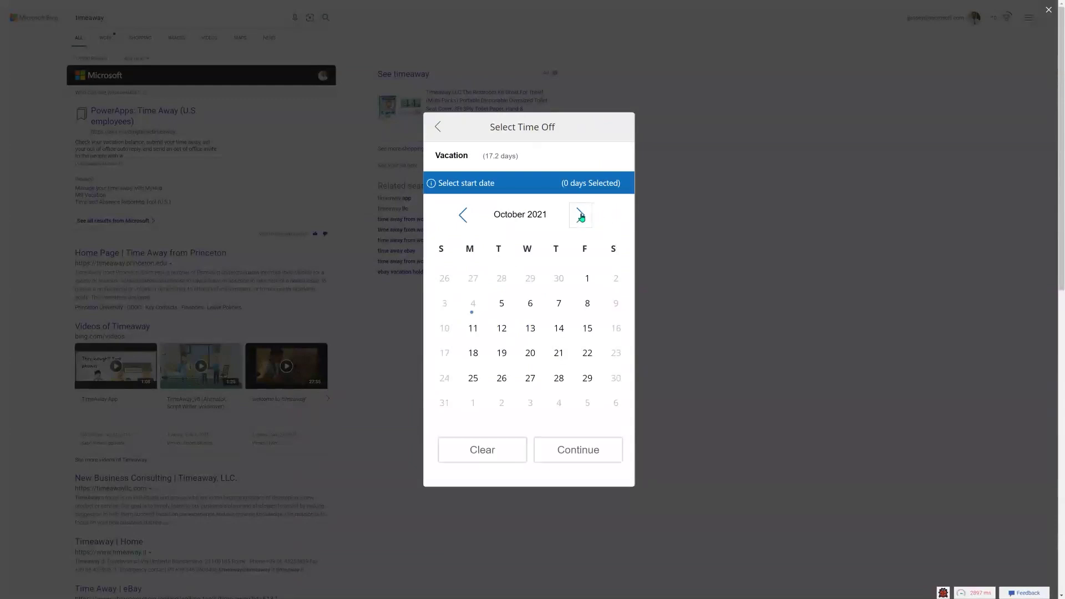
pyautogui.click(581, 216)
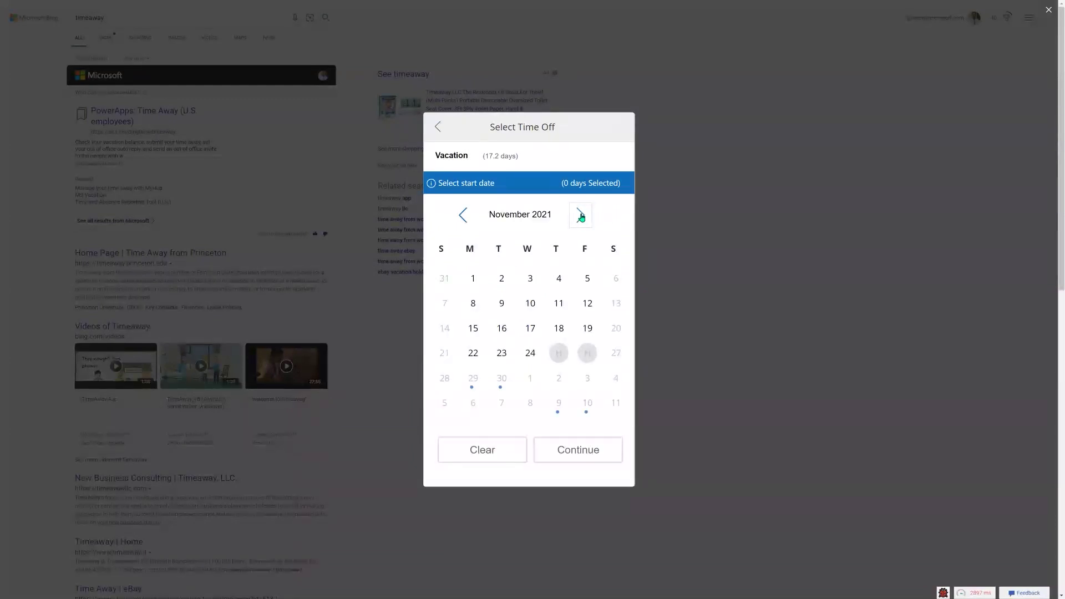
pyautogui.click(582, 216)
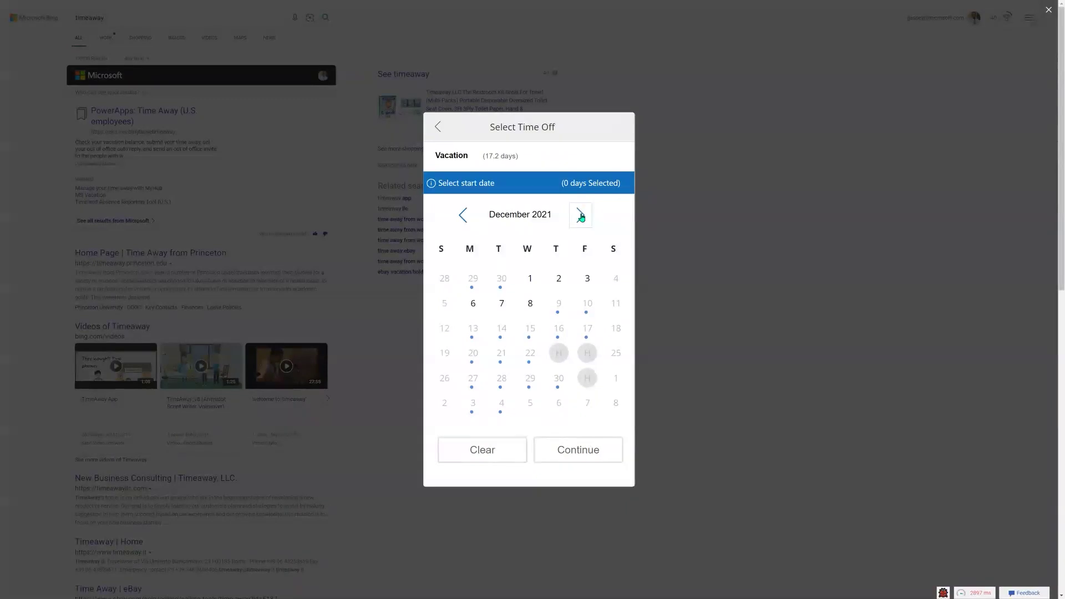
pyautogui.click(581, 215)
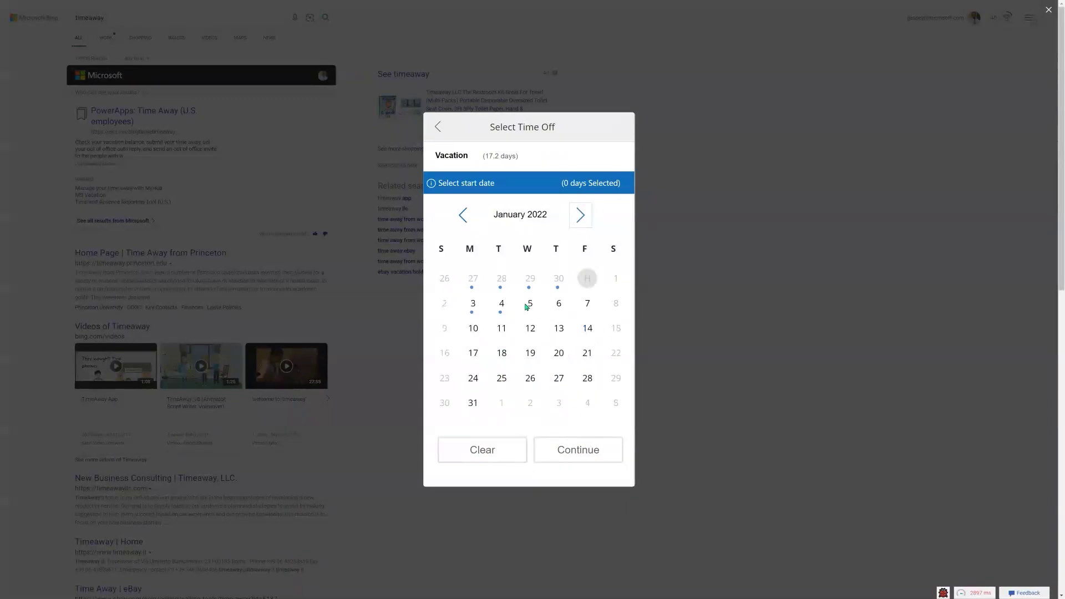
# - Select Jan 5 and Jan 6, 2022 and continue to the summary showing a 15.2-day new balance
pyautogui.click(529, 304)
pyautogui.click(558, 305)
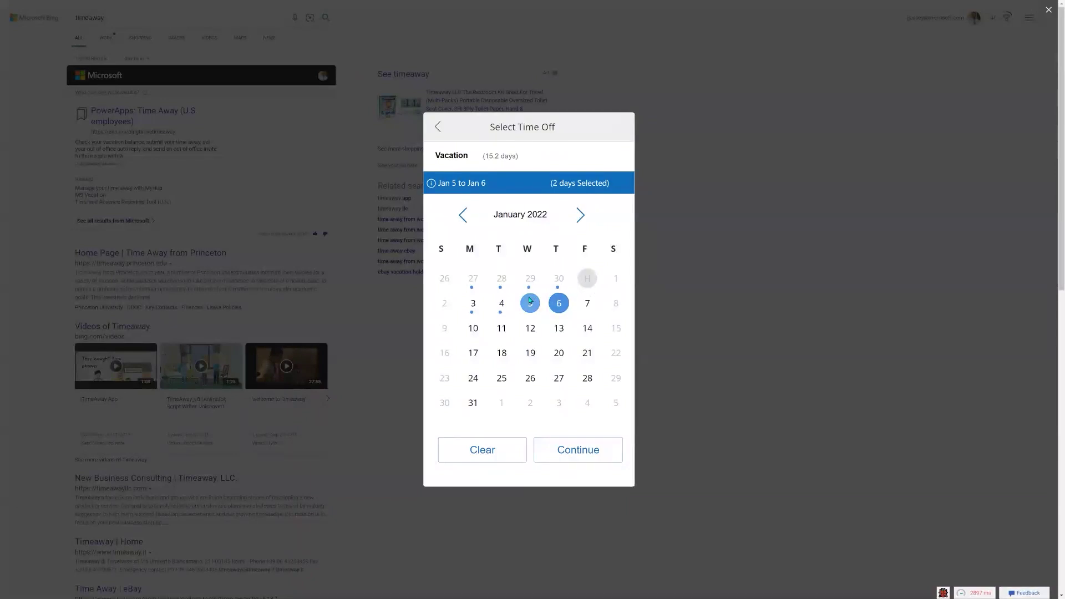
pyautogui.click(579, 452)
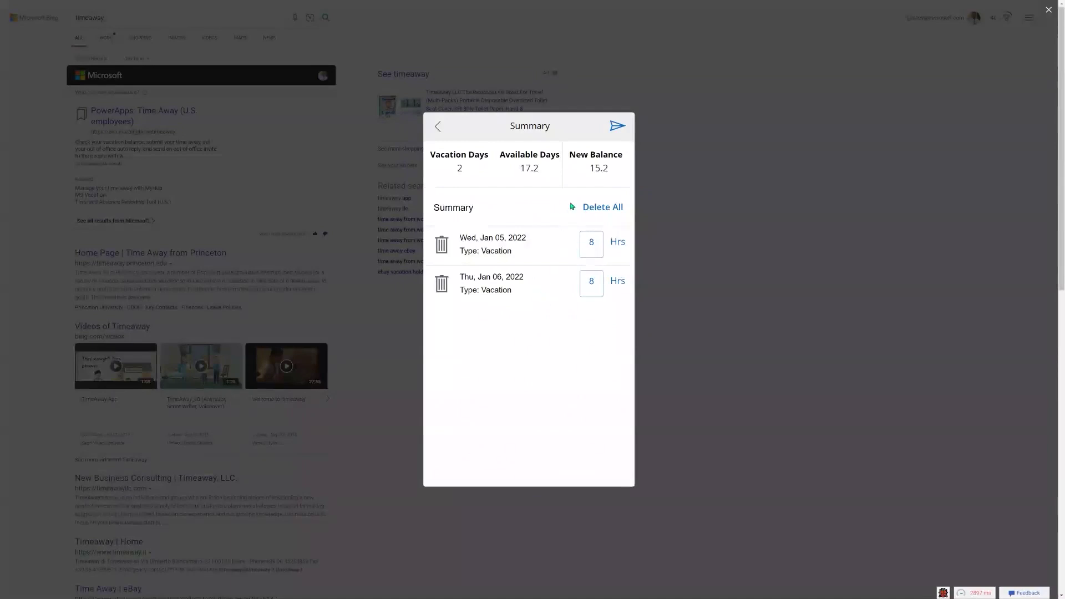
# - Send the Jan 5–6 vacation request and confirm the Submit Time Off prompt
pyautogui.click(617, 127)
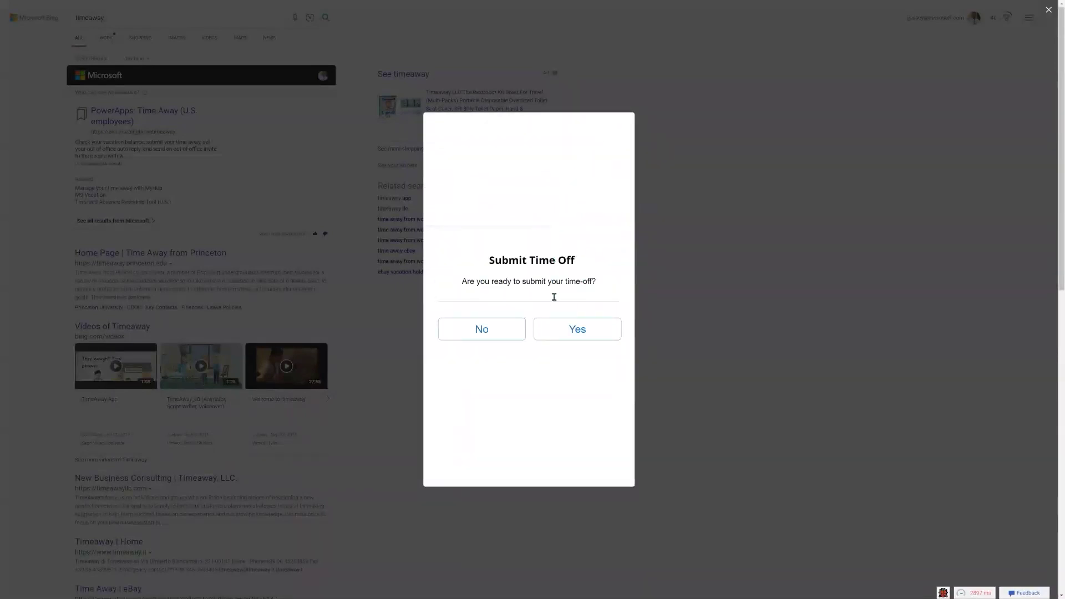
pyautogui.click(572, 331)
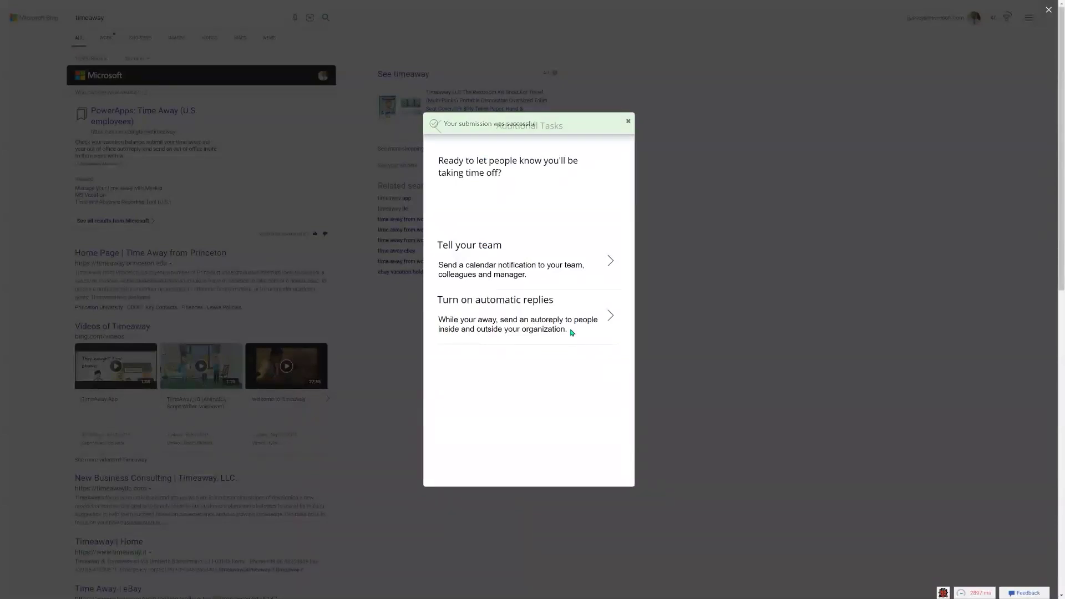
# - Start the team calendar notification and add two colleagues as recipients
pyautogui.click(613, 264)
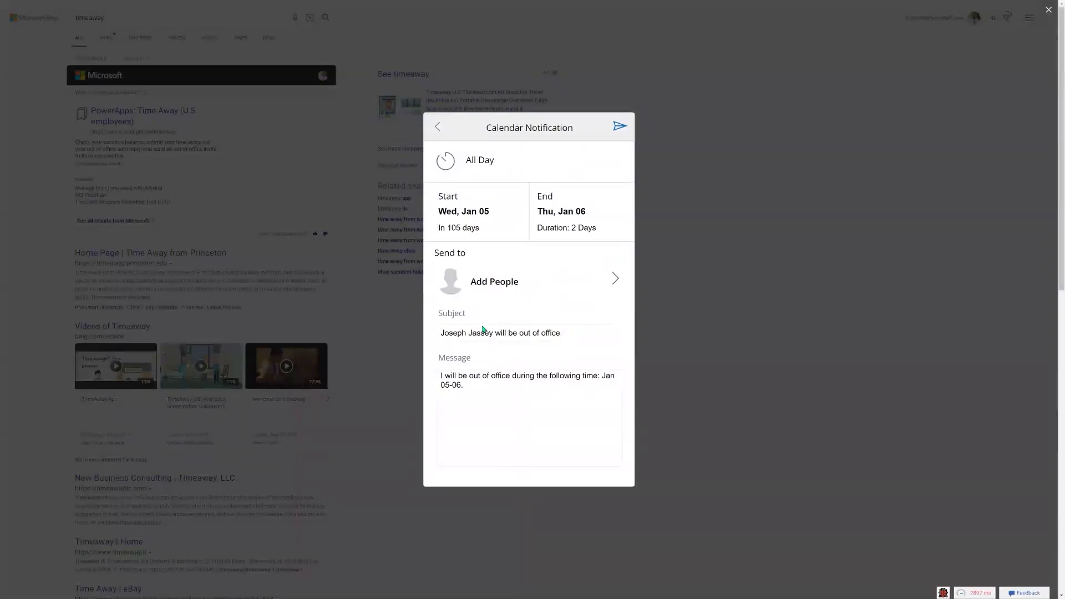
pyautogui.click(615, 281)
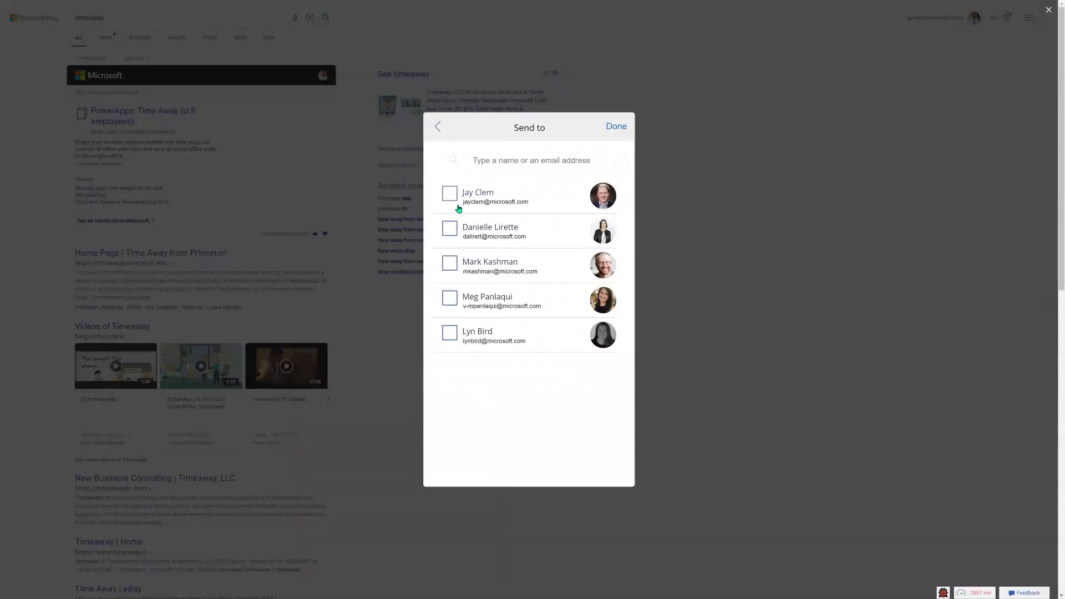
pyautogui.click(452, 189)
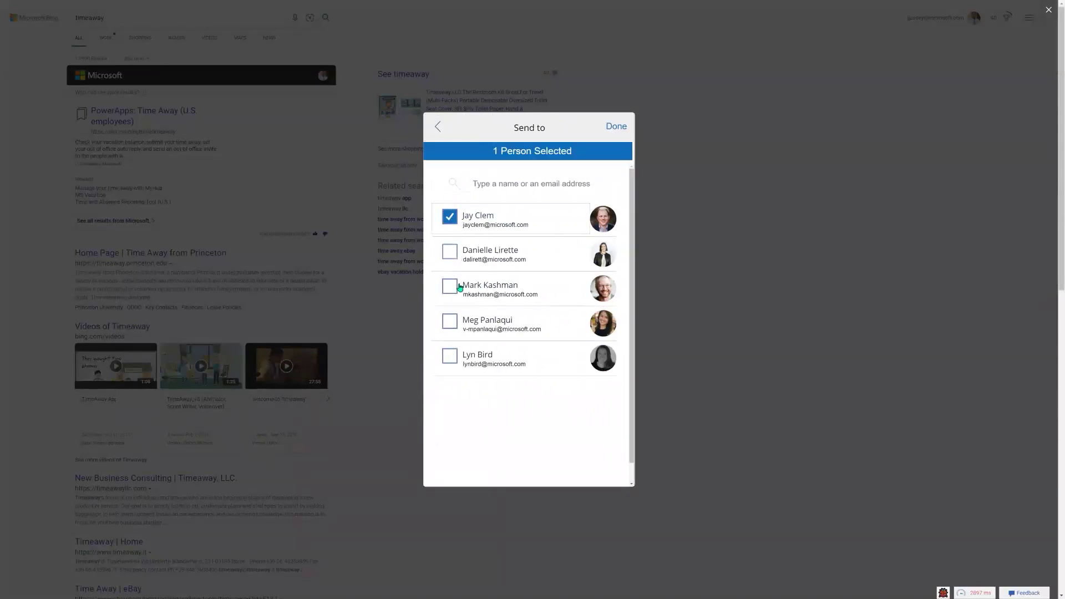
pyautogui.click(449, 252)
pyautogui.click(611, 126)
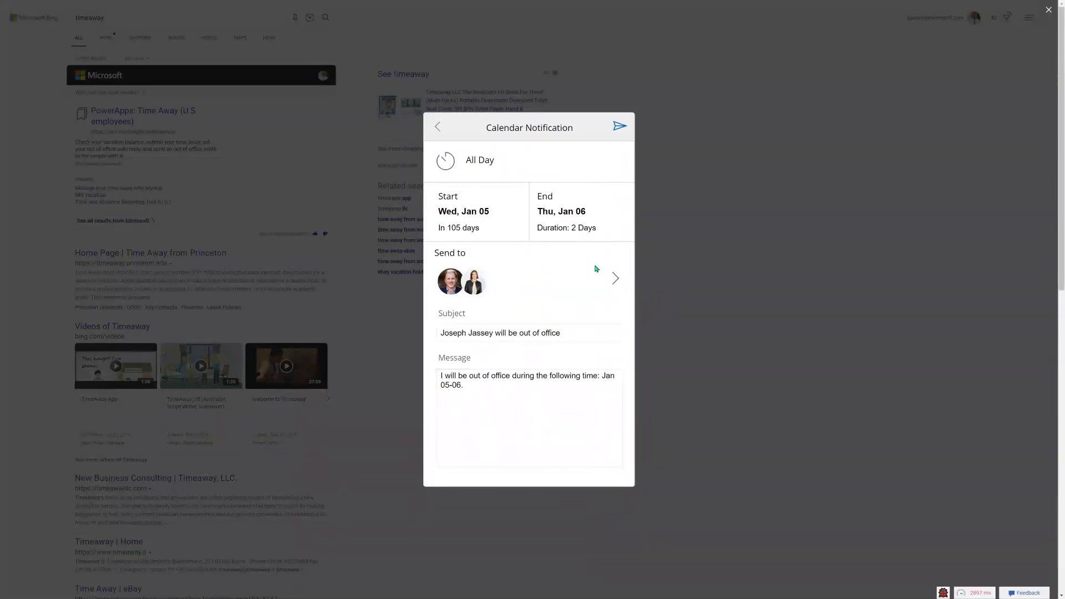
# - Send the Jan 5–6 calendar notification and confirm it
pyautogui.click(620, 130)
pyautogui.click(574, 323)
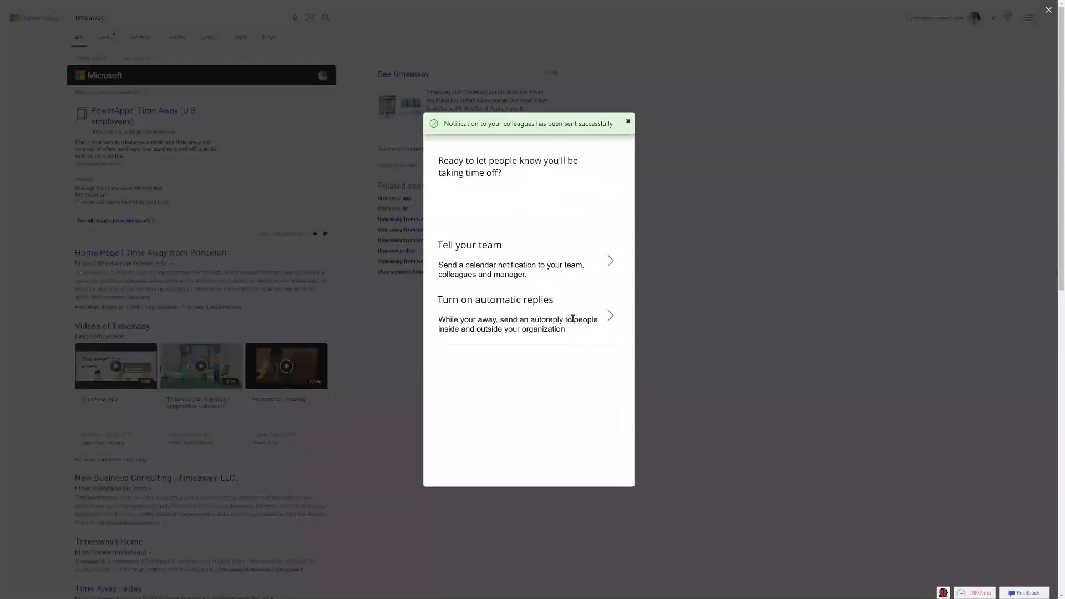
# - Enable the Jan 5–6 auto-reply for inside and outside the organization and confirm setting it
pyautogui.click(612, 315)
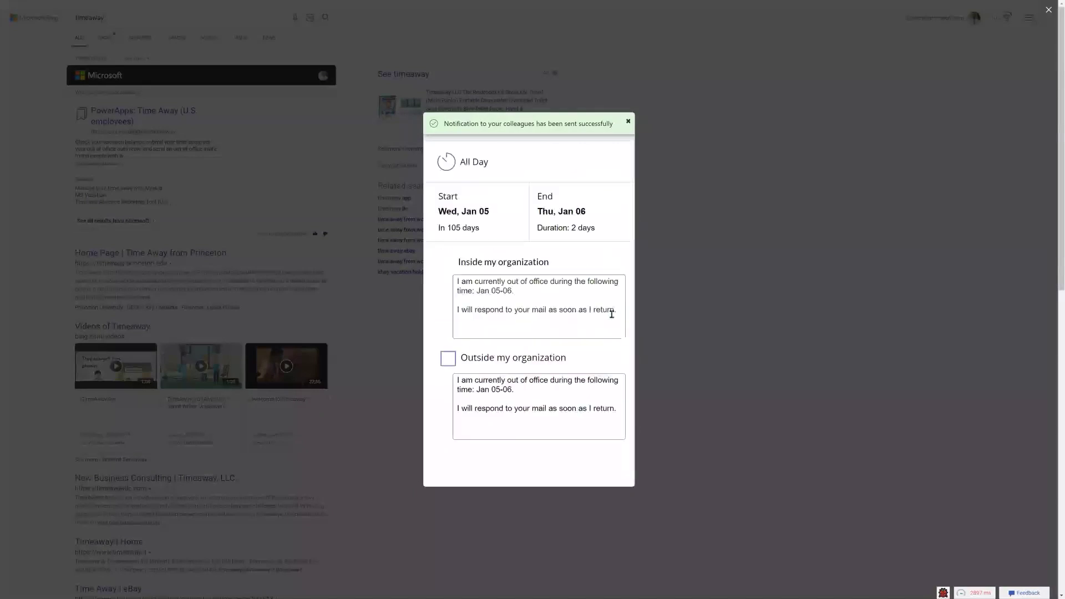
pyautogui.click(448, 358)
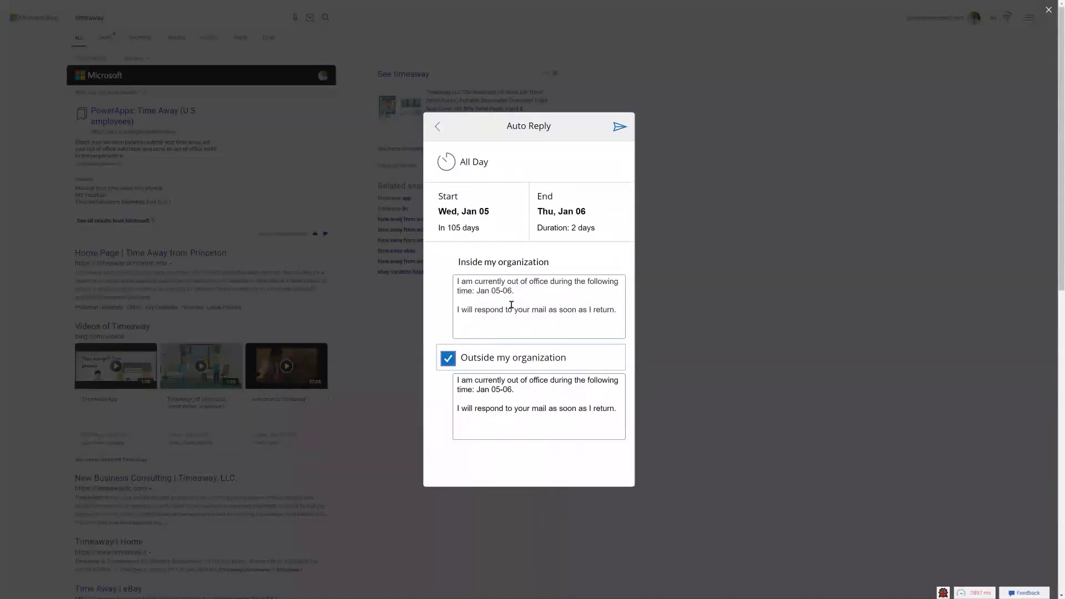
pyautogui.click(620, 128)
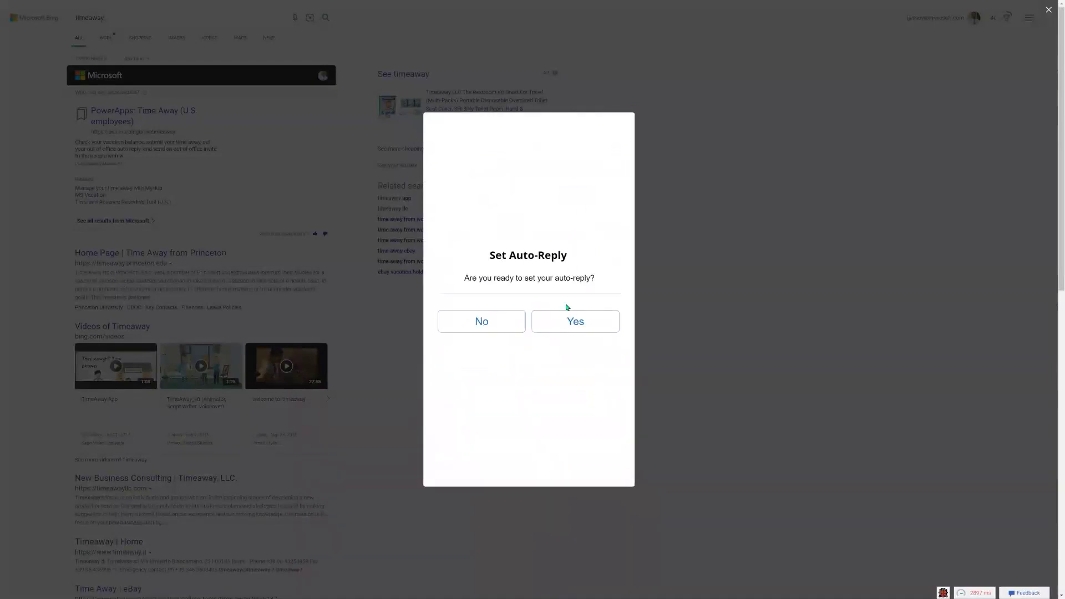
pyautogui.click(566, 327)
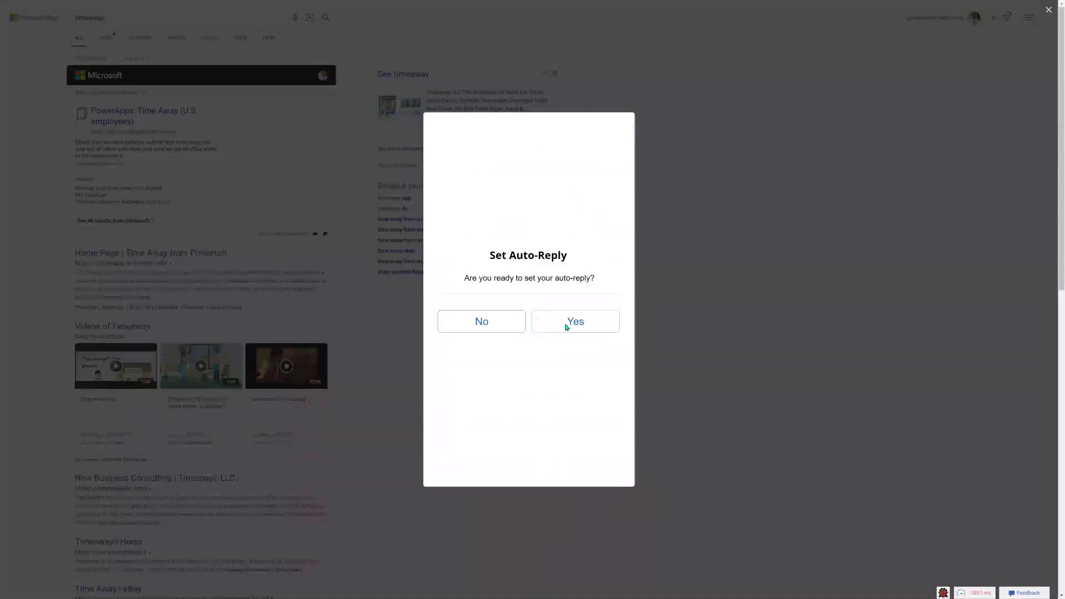